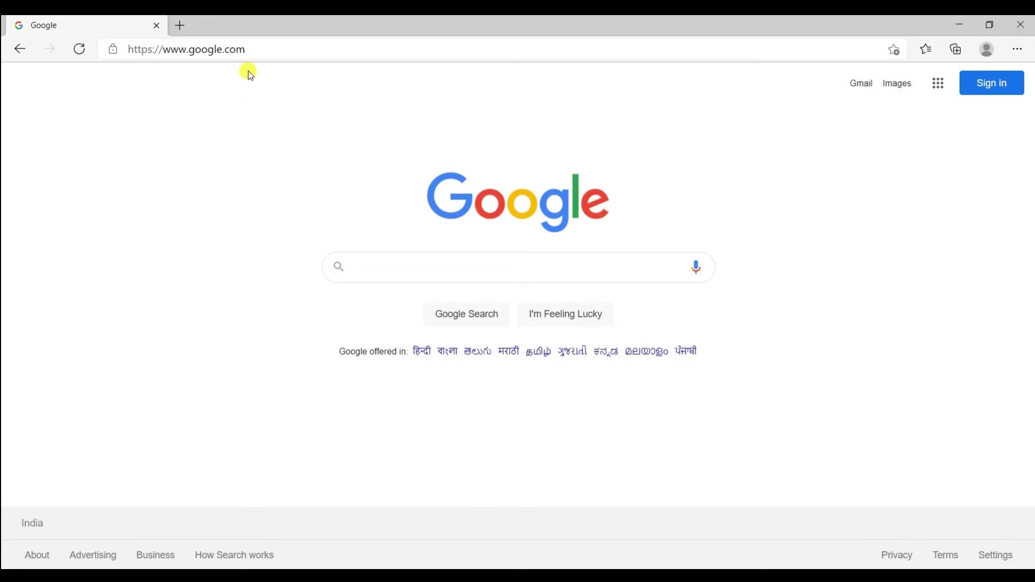
{"action": "left_click", "coordinate": [253, 44]}
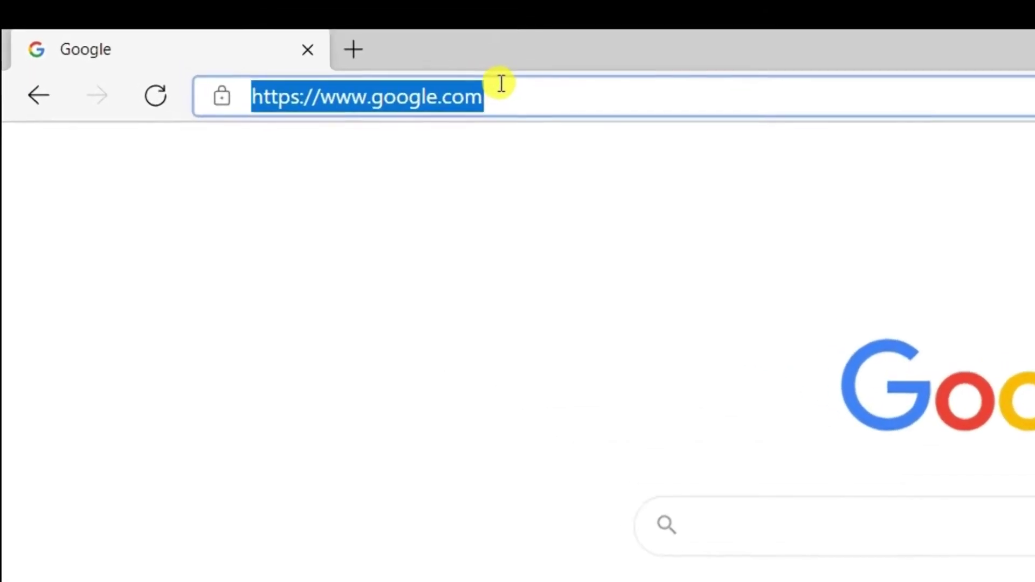
{"action": "type", "text": "www.easifyshop"}
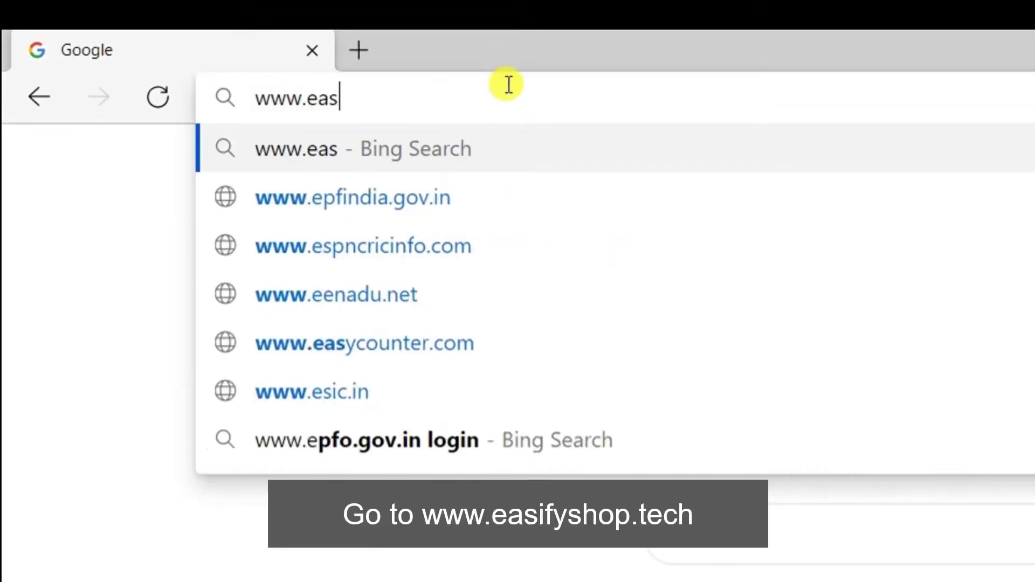
{"action": "type", "text": ".tech"}
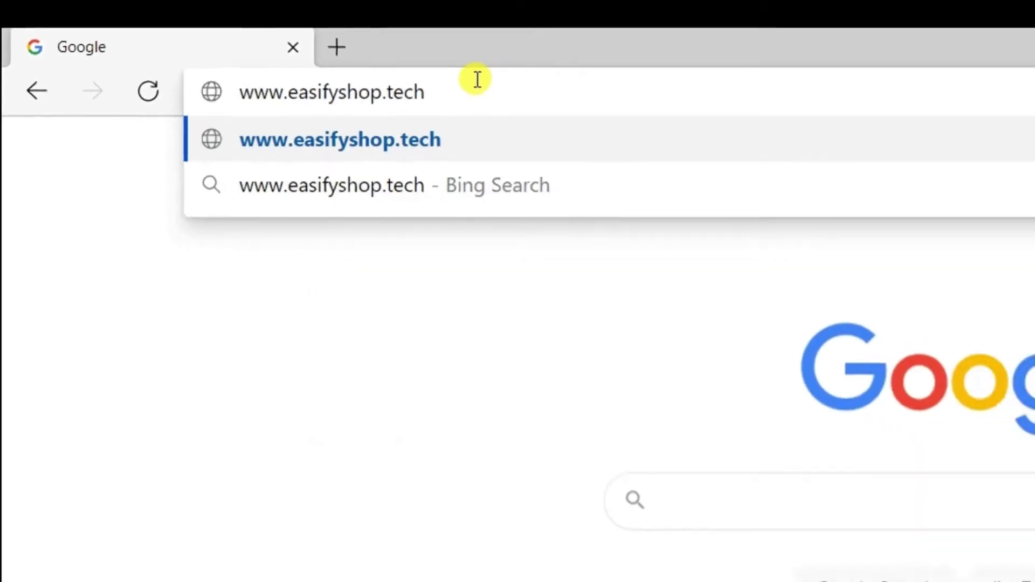
{"action": "key", "text": "Return"}
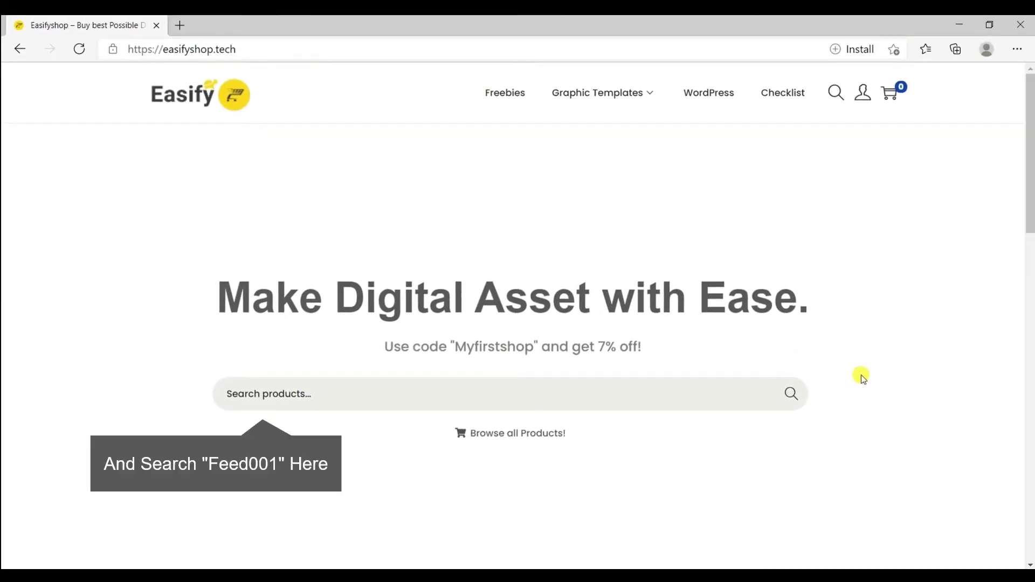
Search the shop for feed001 to open the Feed001 feedback form product page
{"action": "left_click", "coordinate": [339, 384]}
{"action": "type", "text": "fee"}
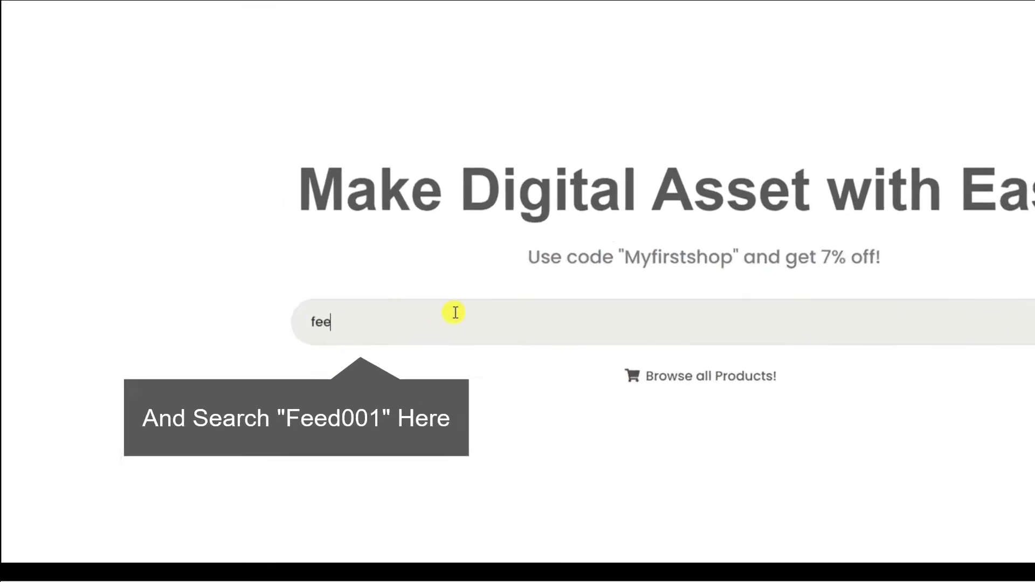
{"action": "type", "text": "d001"}
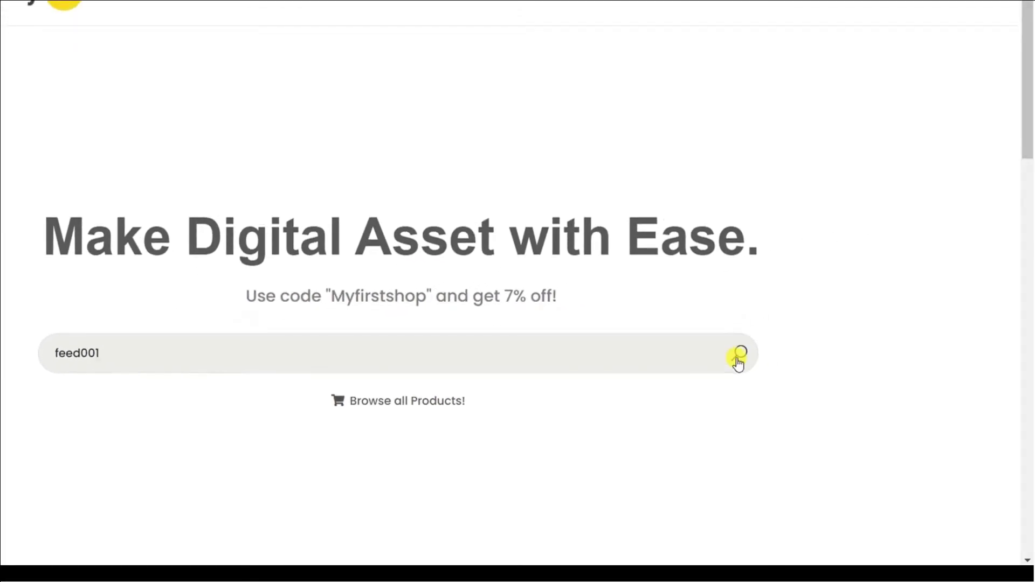
{"action": "left_click", "coordinate": [739, 357]}
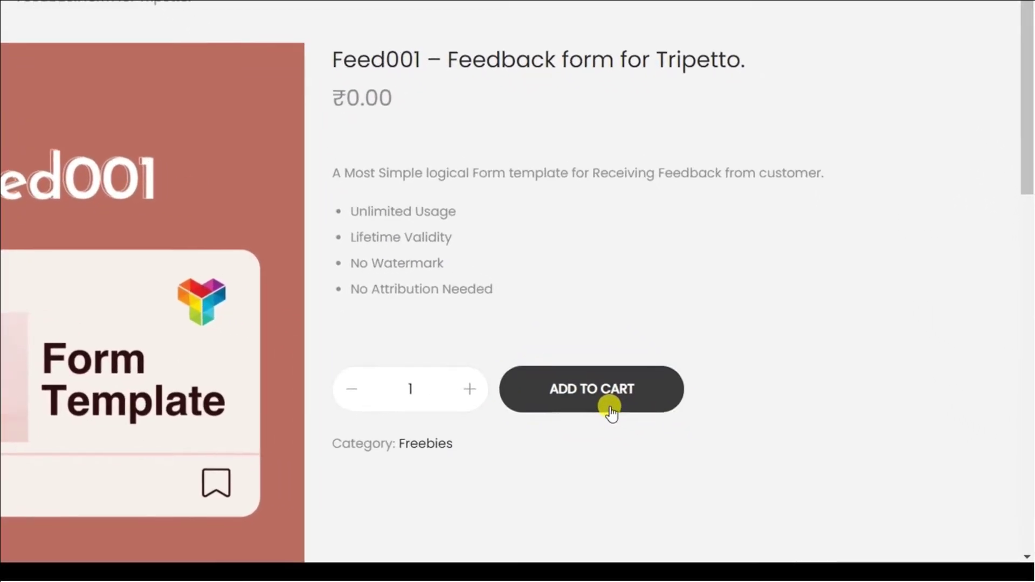
Add the free Feed001 template to the cart, check out accepting the terms, and place the order
{"action": "left_click", "coordinate": [725, 441]}
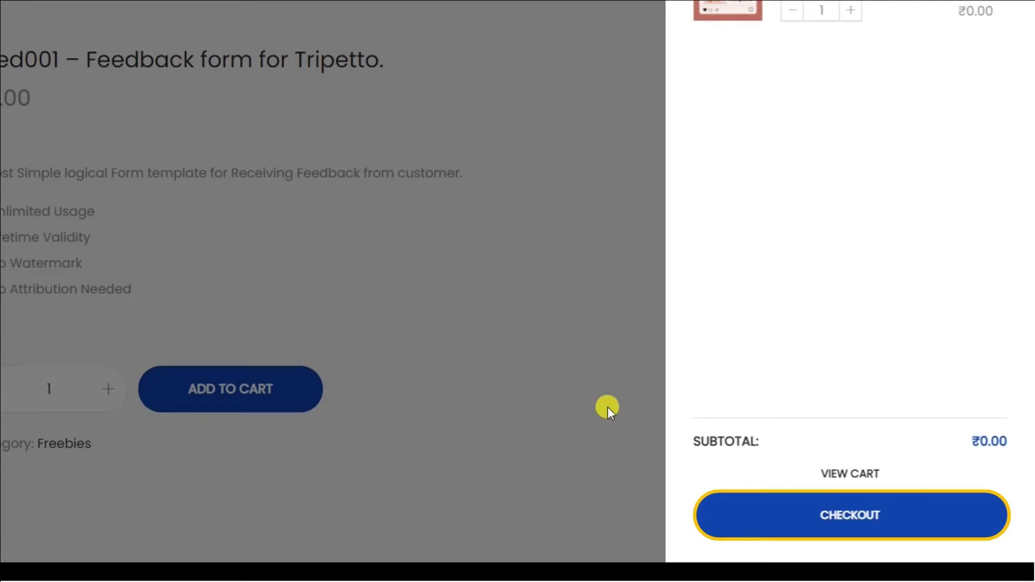
{"action": "left_click", "coordinate": [802, 536]}
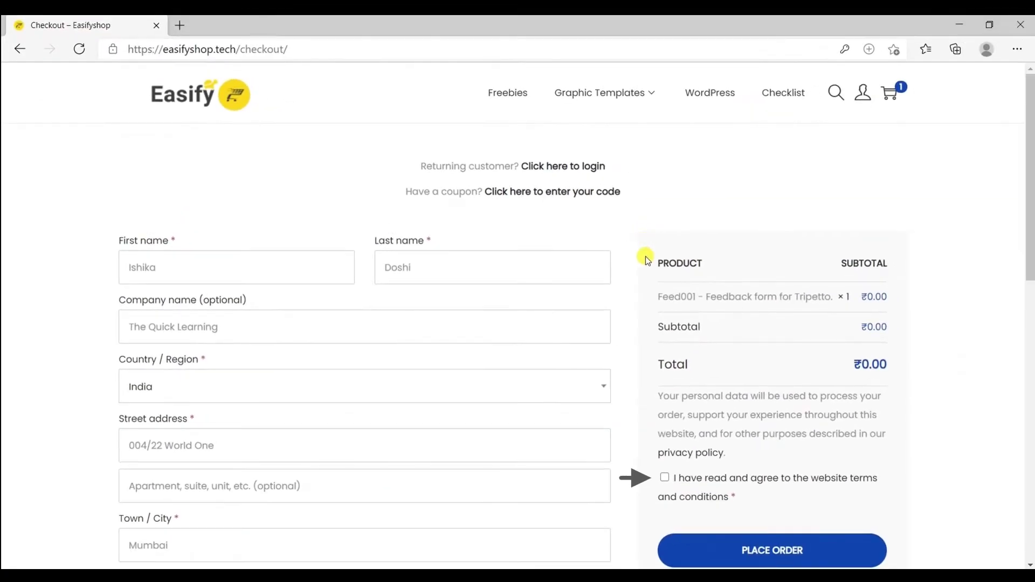
{"action": "left_click", "coordinate": [633, 469]}
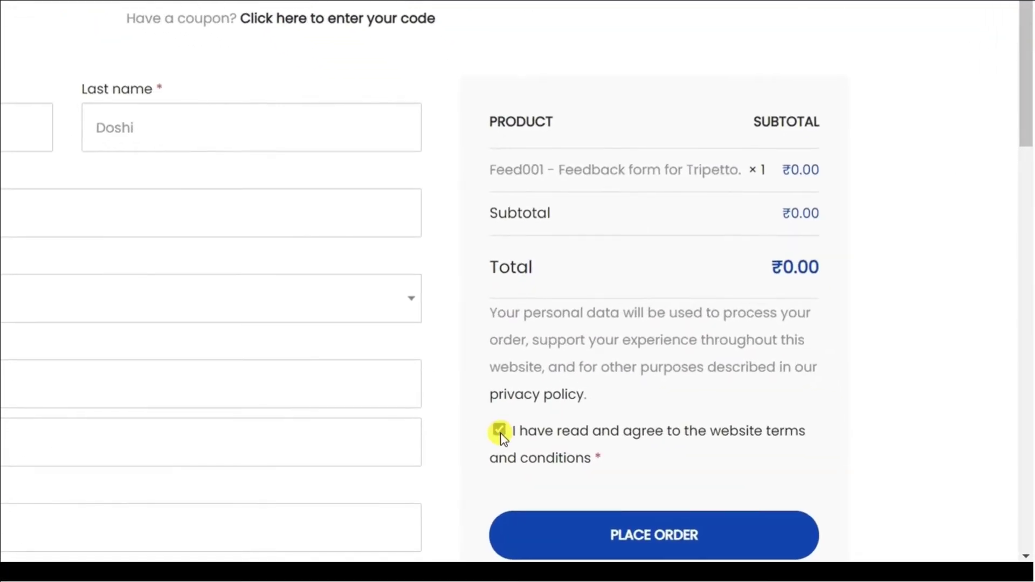
{"action": "left_click", "coordinate": [585, 549]}
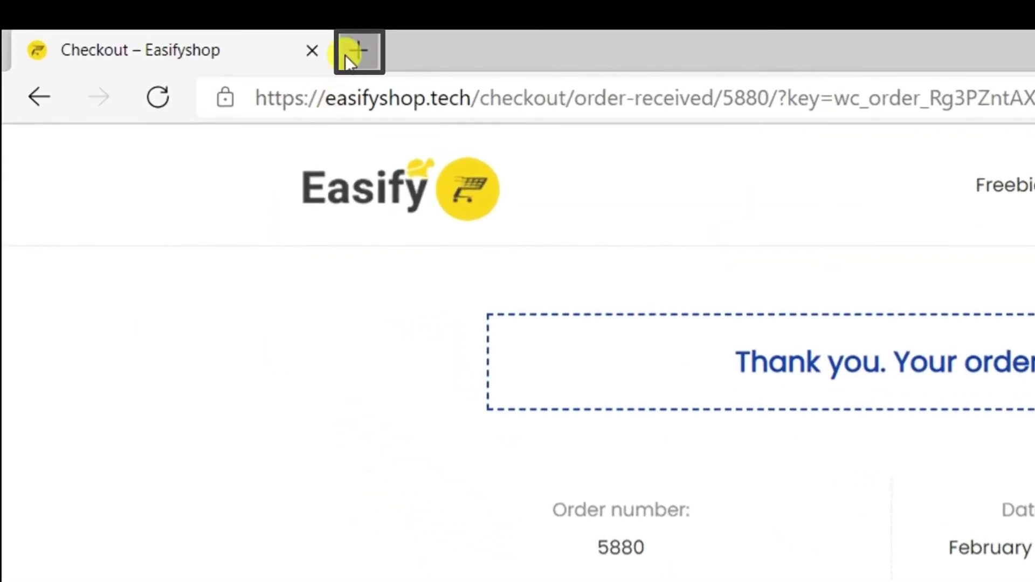
{"action": "left_click", "coordinate": [346, 54]}
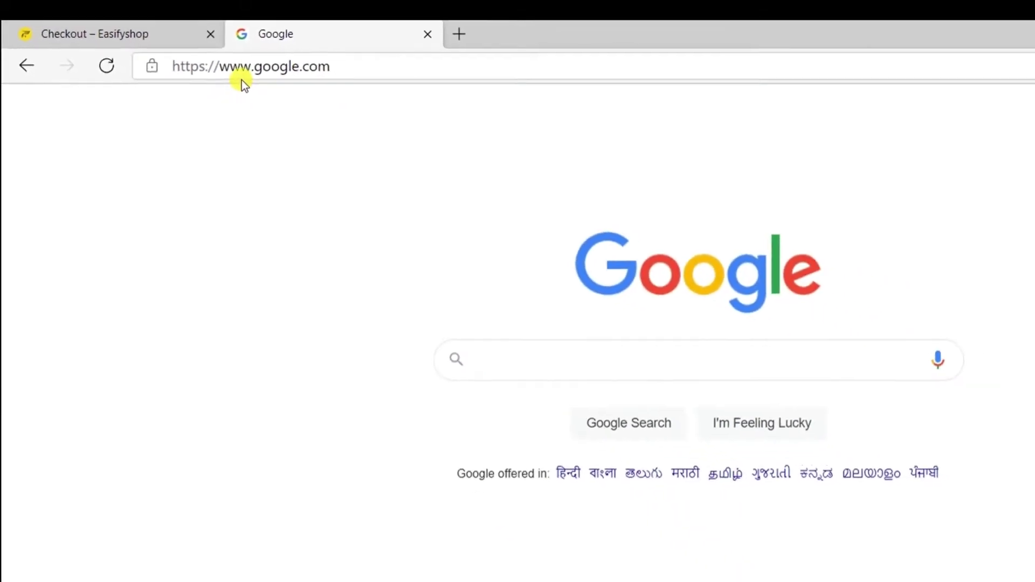
{"action": "left_click", "coordinate": [358, 116]}
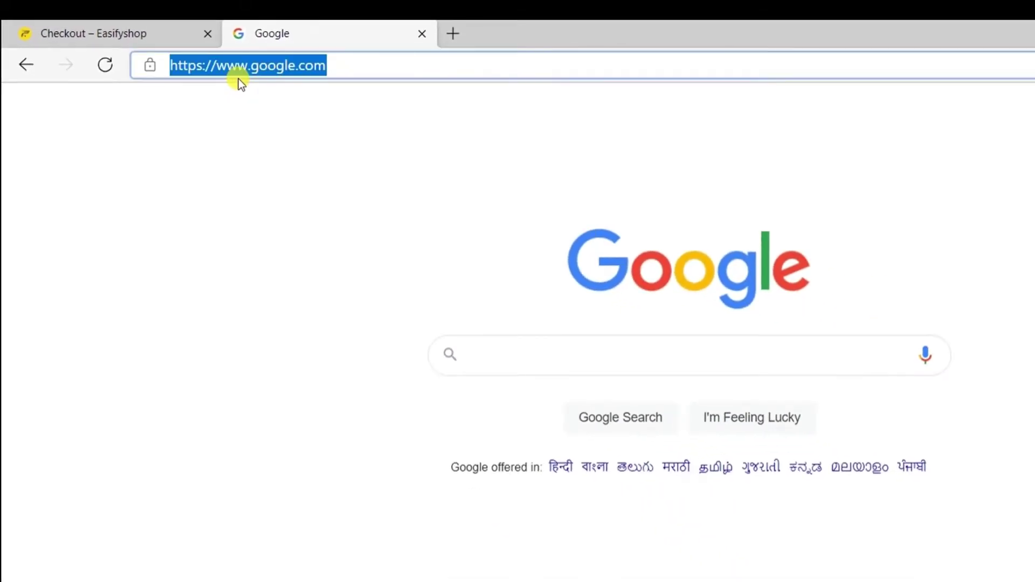
{"action": "type", "text": "www.tri"}
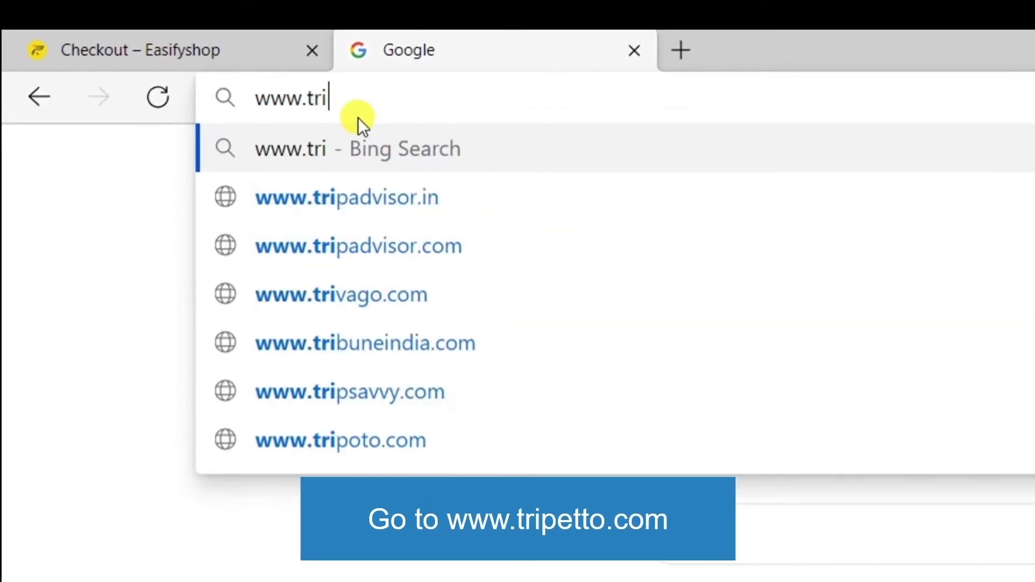
{"action": "type", "text": "petto.app"}
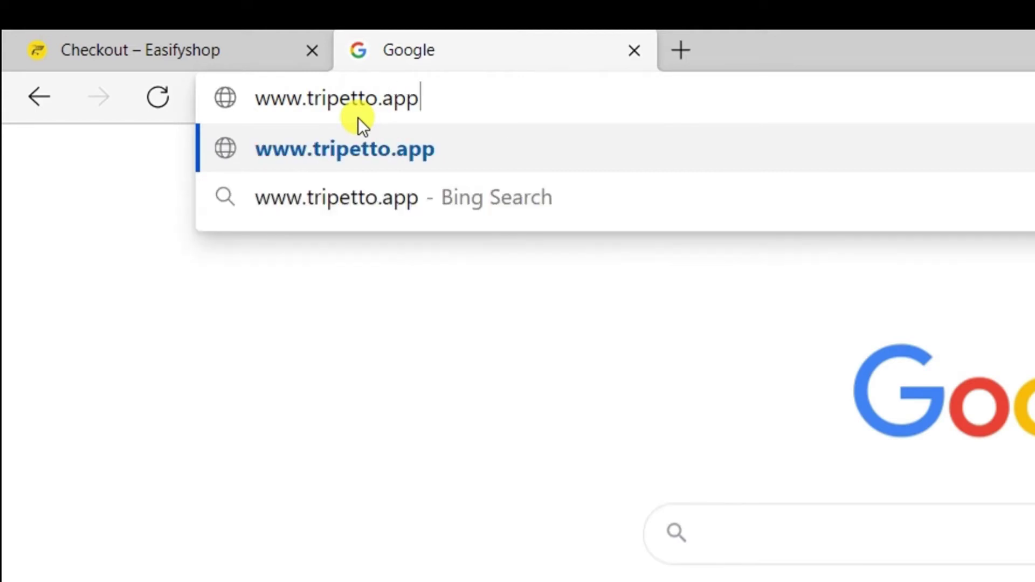
{"action": "key", "text": "Return"}
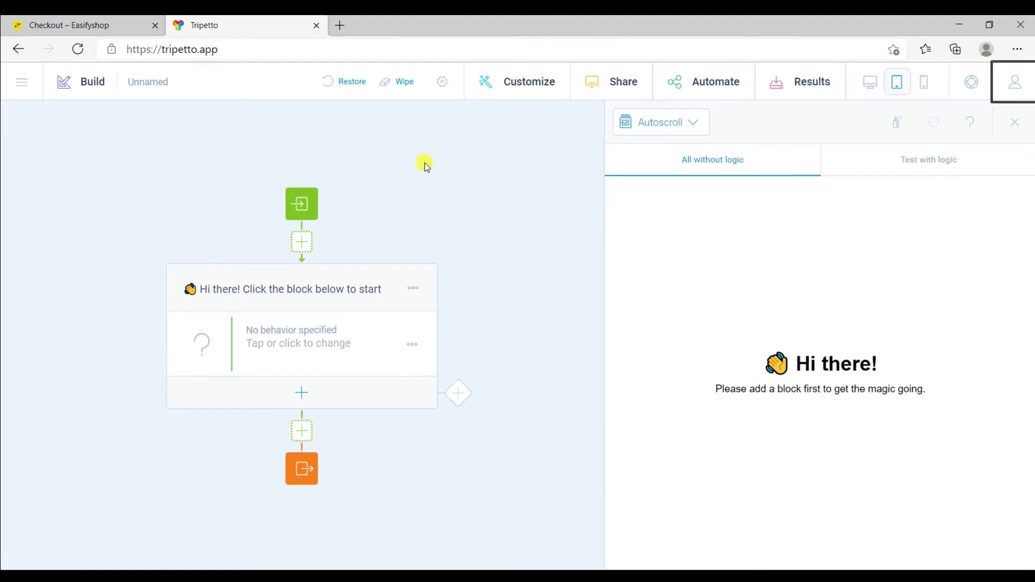
Request a Tripetto sign-in magic link for the user's e-mail address
{"action": "left_click", "coordinate": [1002, 153]}
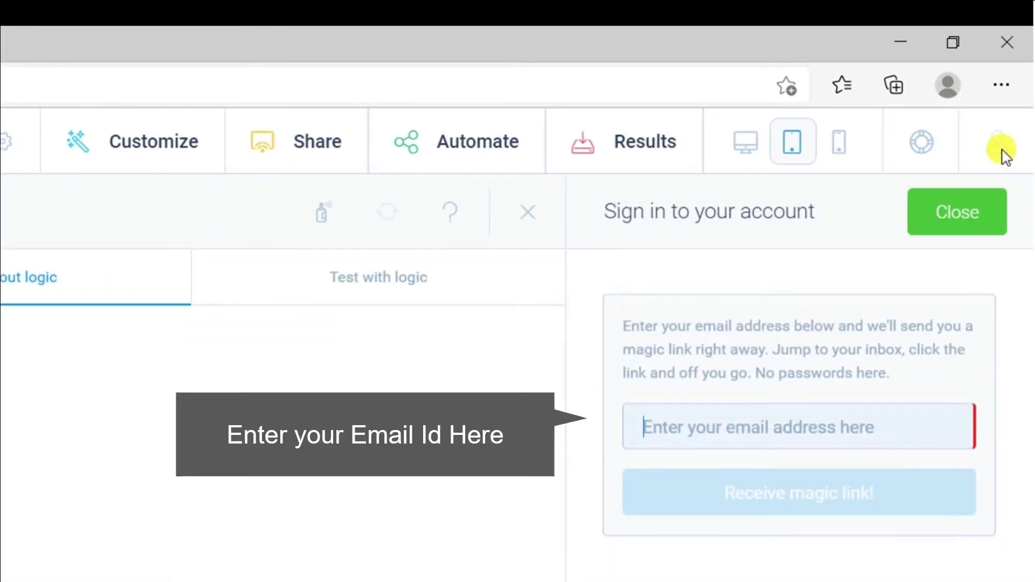
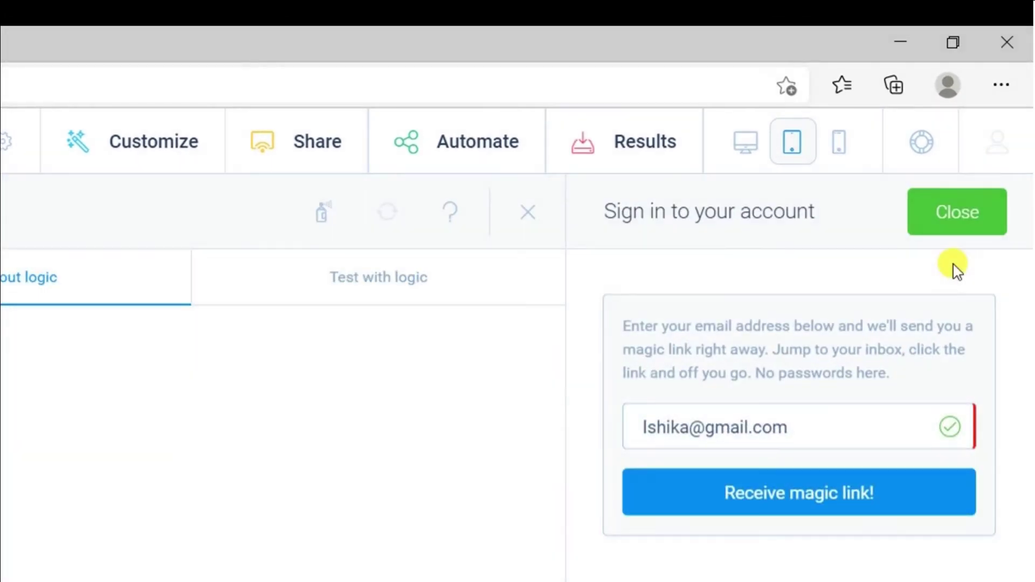
{"action": "left_click", "coordinate": [800, 510]}
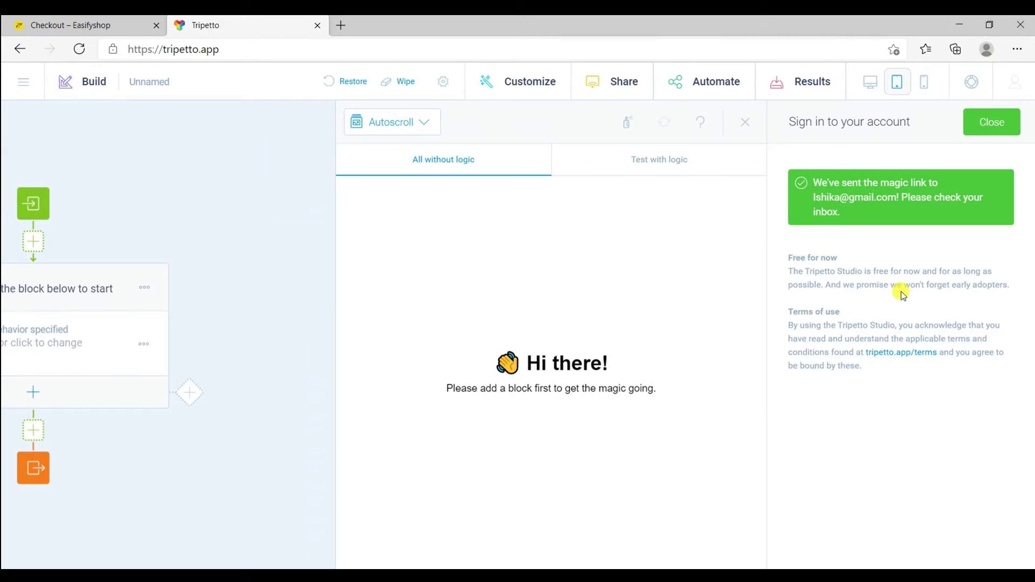
In Gmail, follow the Enter Tripetto magic link to sign in
{"action": "key", "text": "alt+Tab"}
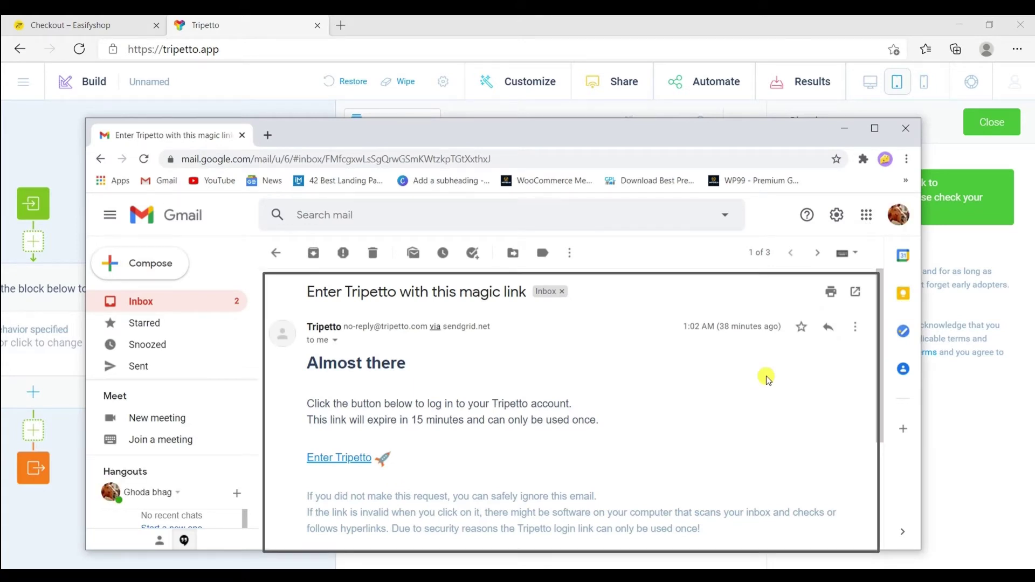
{"action": "key", "text": "Tab"}
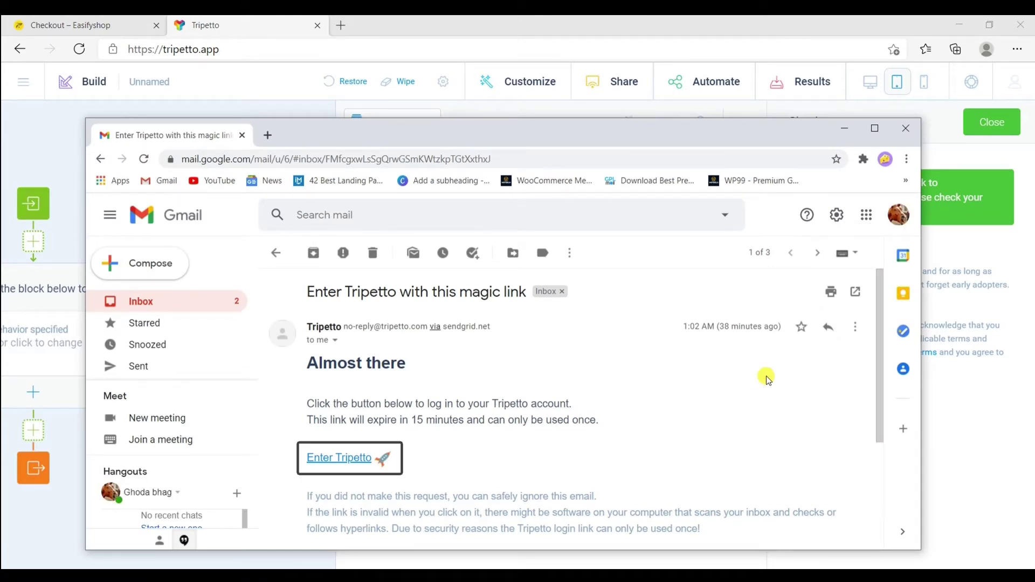
{"action": "left_click", "coordinate": [343, 465]}
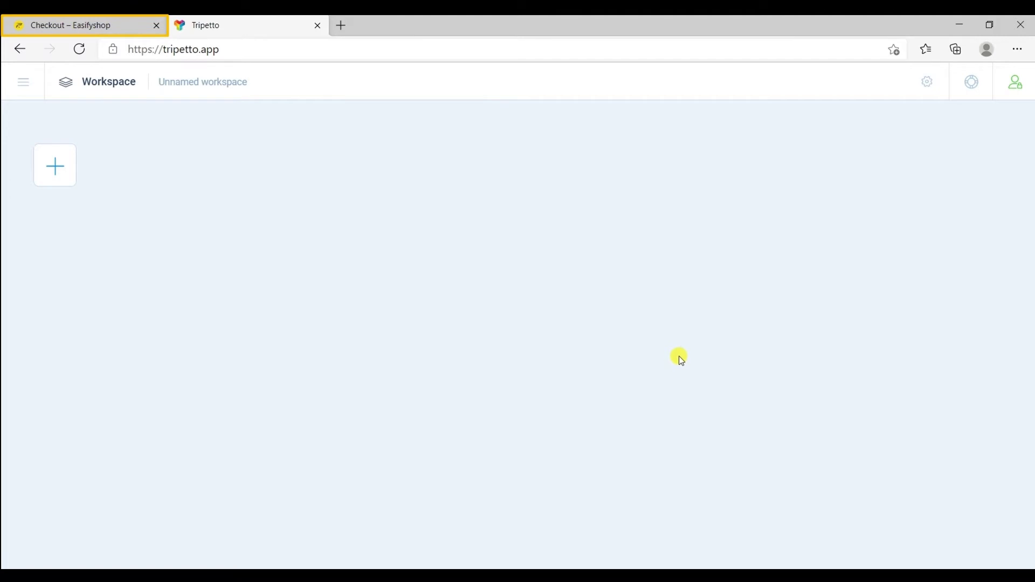
From the Easifyshop order page, open the Feed001 download as the Feedback 001 template in Tripetto
{"action": "left_click", "coordinate": [198, 64]}
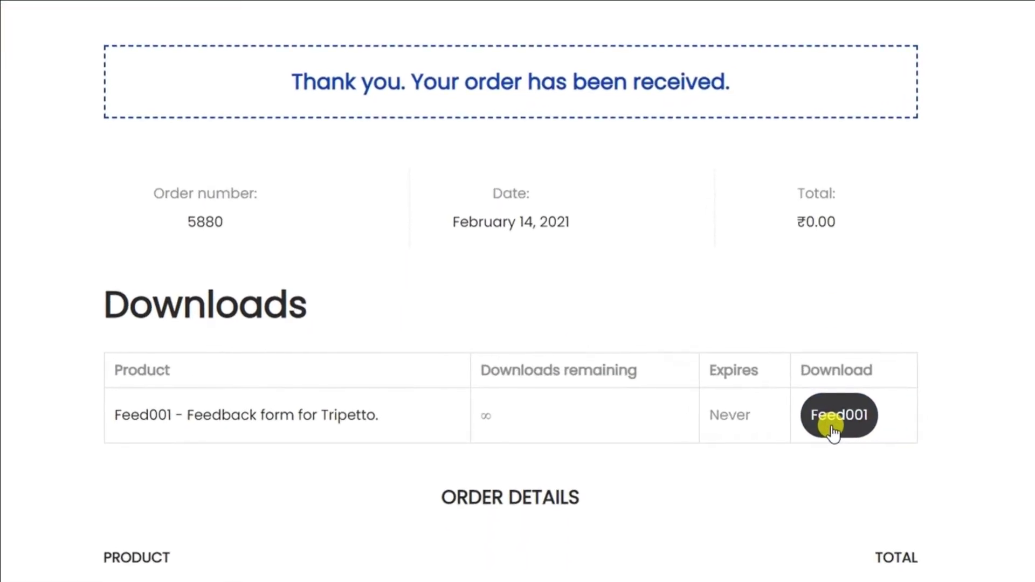
{"action": "left_click", "coordinate": [833, 429]}
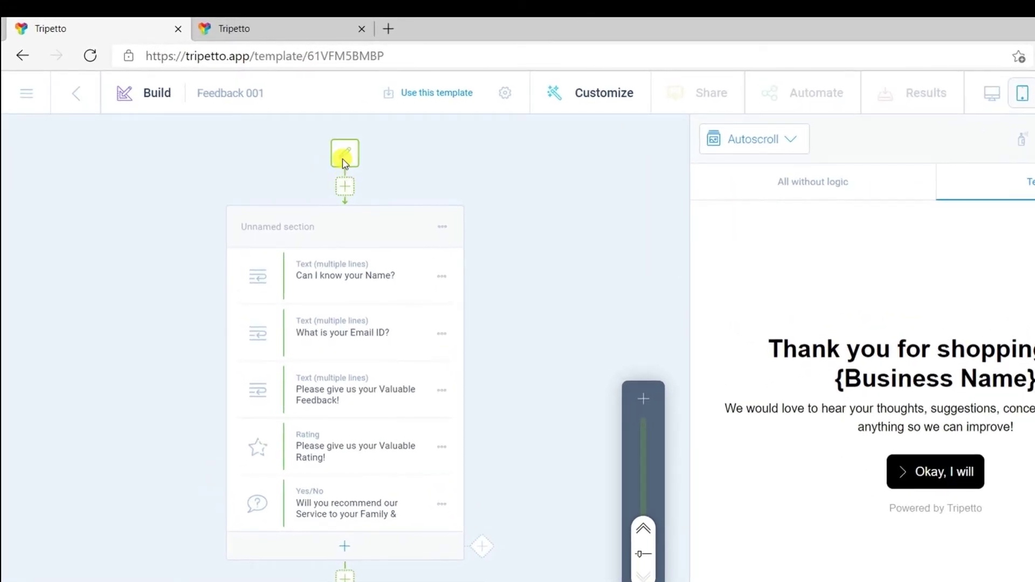
Change the welcome message to 'Thank you for learning from the quick learning.'
{"action": "left_click", "coordinate": [343, 160]}
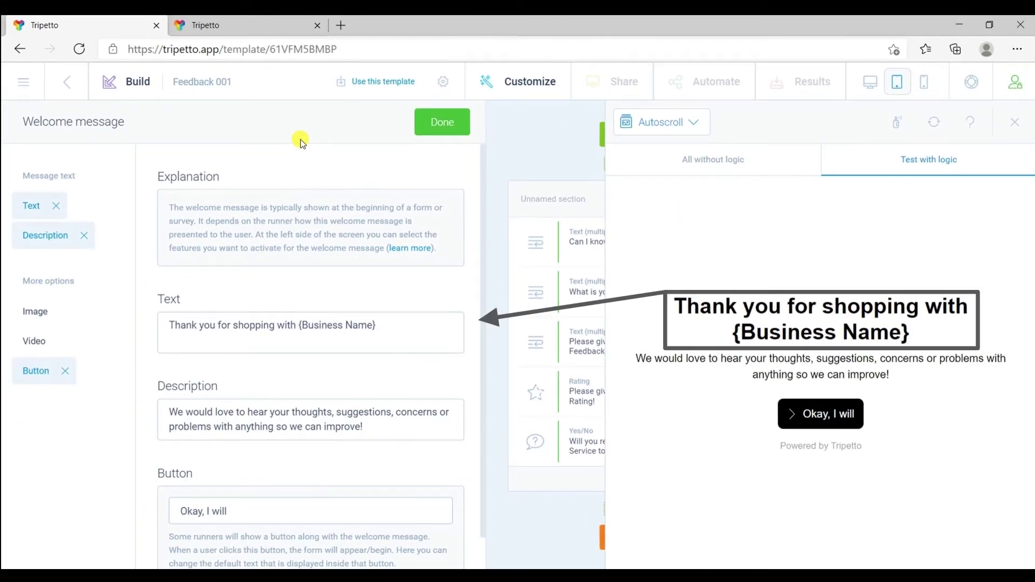
{"action": "left_click", "coordinate": [384, 325]}
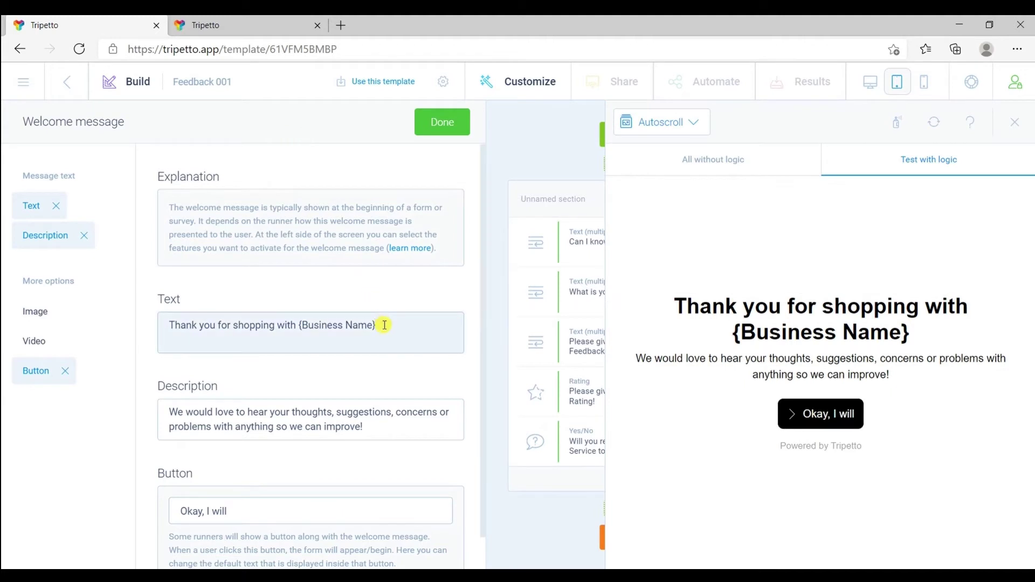
{"action": "key", "text": "BackSpace"}
{"action": "key", "text": "BackSpace"}
{"action": "key", "text": "BackSpace"}
{"action": "key", "text": "BackSpace"}
{"action": "key", "text": "BackSpace"}
{"action": "key", "text": "BackSpace"}
{"action": "key", "text": "BackSpace"}
{"action": "key", "text": "BackSpace"}
{"action": "key", "text": "BackSpace"}
{"action": "key", "text": "BackSpace"}
{"action": "key", "text": "BackSpace"}
{"action": "key", "text": "BackSpace"}
{"action": "key", "text": "BackSpace"}
{"action": "key", "text": "BackSpace"}
{"action": "key", "text": "BackSpace"}
{"action": "key", "text": "BackSpace"}
{"action": "key", "text": "BackSpace"}
{"action": "key", "text": "BackSpace"}
{"action": "key", "text": "BackSpace"}
{"action": "key", "text": "BackSpace"}
{"action": "type", "text": "learning"}
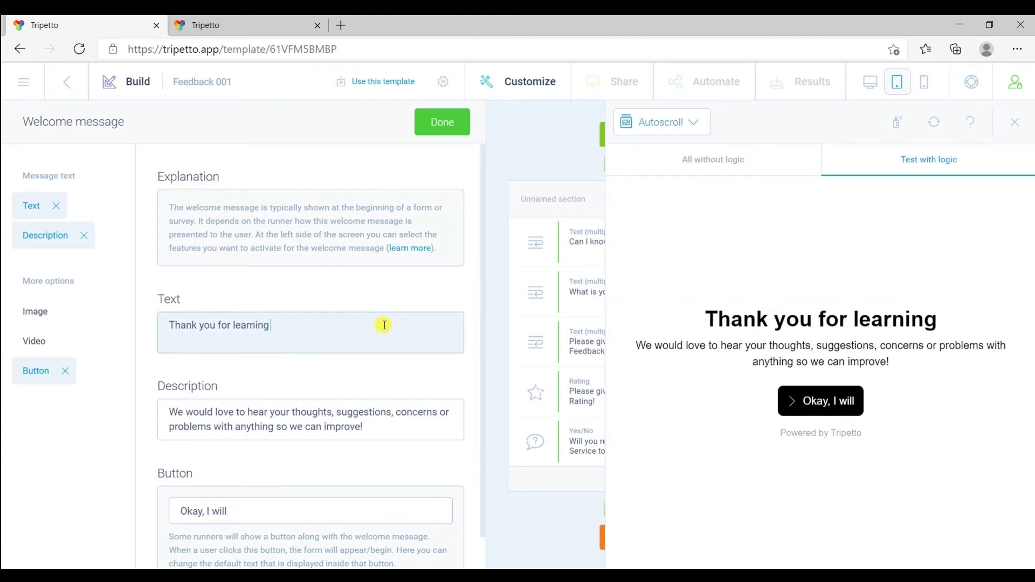
{"action": "type", "text": " from the quick learning."}
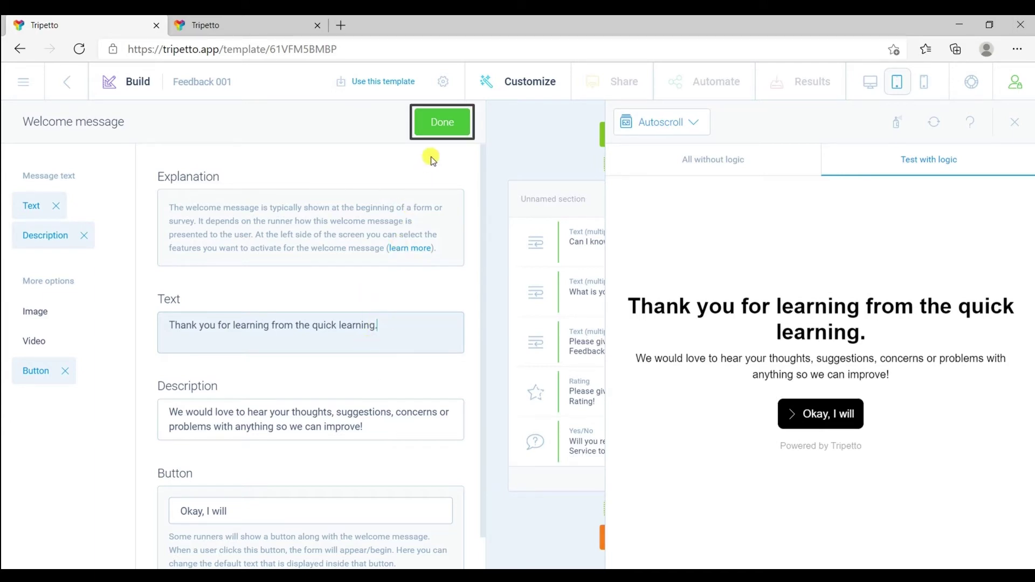
{"action": "left_click", "coordinate": [438, 125]}
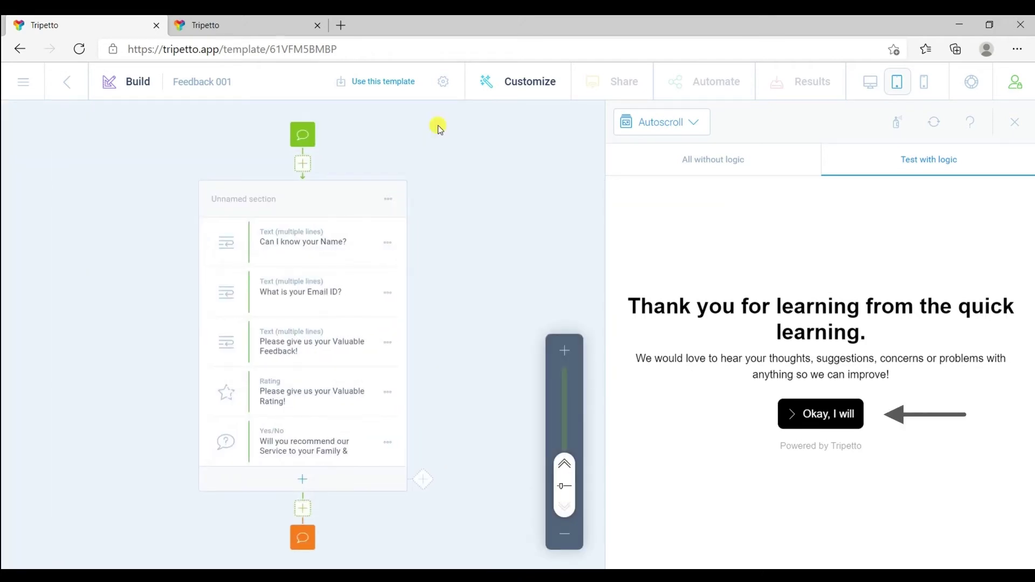
Reword the first question from 'Can I know your Name?' to 'What's your Good Name?'
{"action": "left_click", "coordinate": [794, 413]}
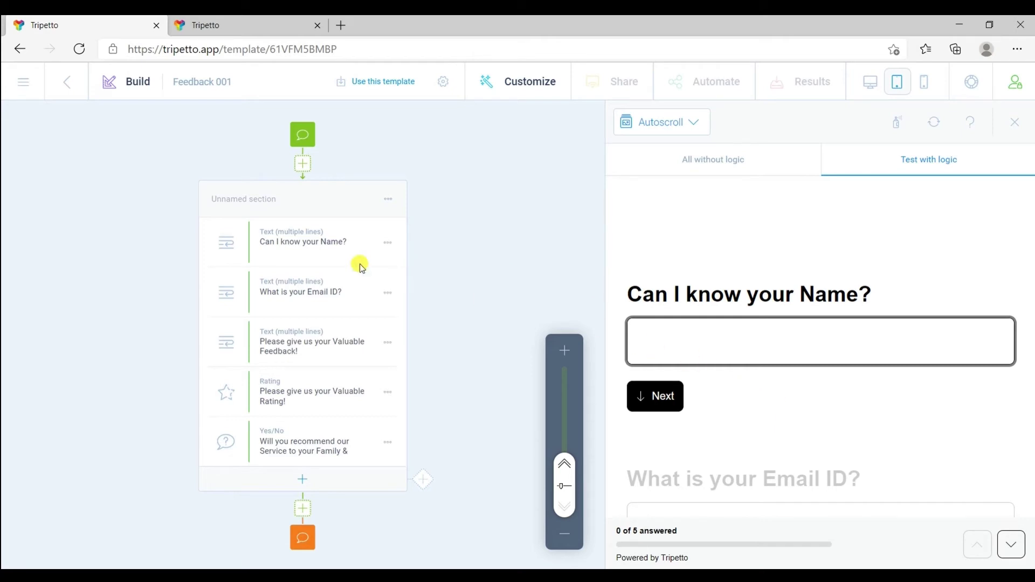
{"action": "left_click", "coordinate": [299, 244]}
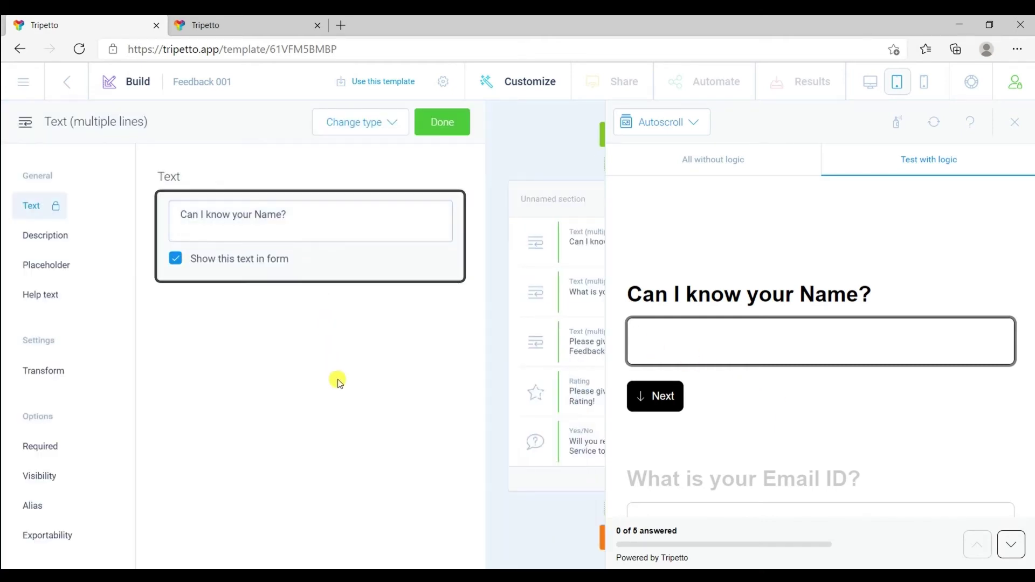
{"action": "left_click", "coordinate": [301, 219]}
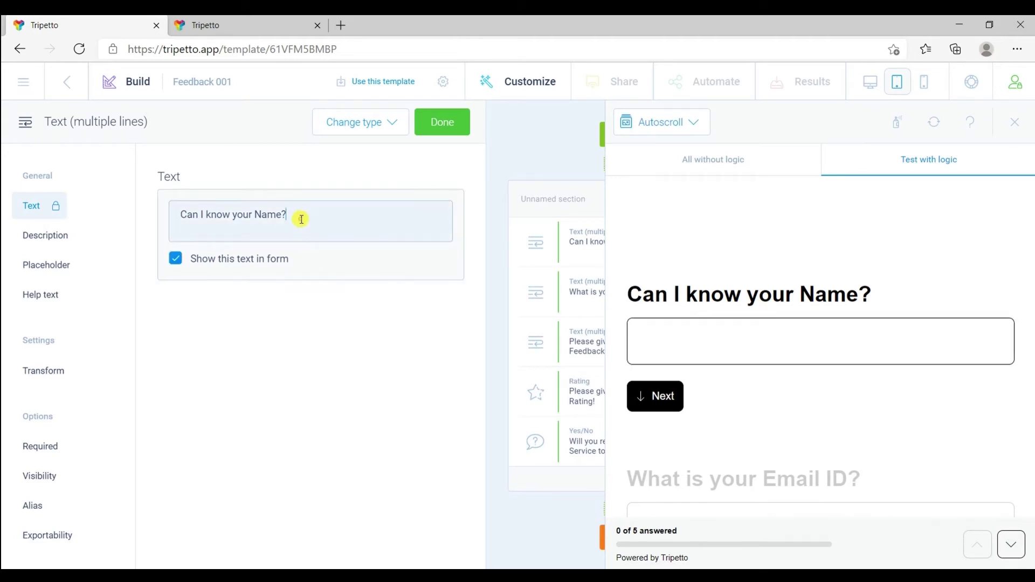
{"action": "key", "text": "ctrl+a"}
{"action": "key", "text": "BackSpace"}
{"action": "type", "text": "What's you"}
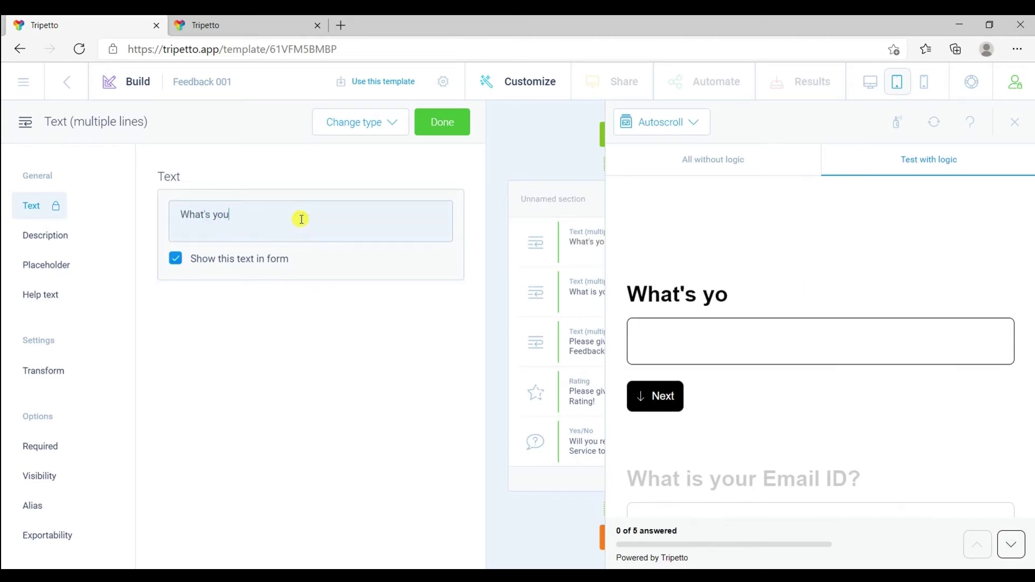
{"action": "type", "text": "r Good Name?"}
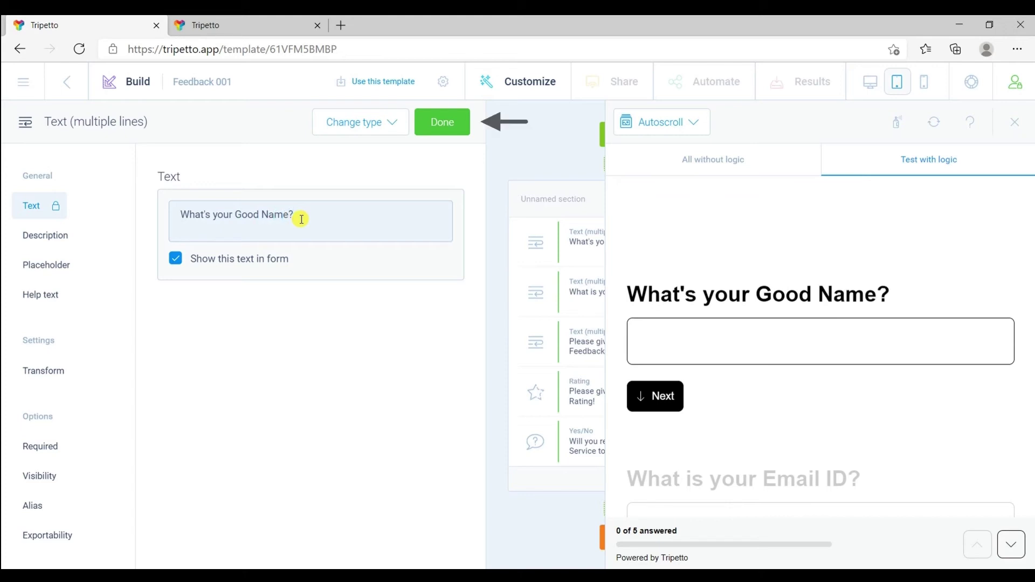
{"action": "left_click", "coordinate": [433, 130]}
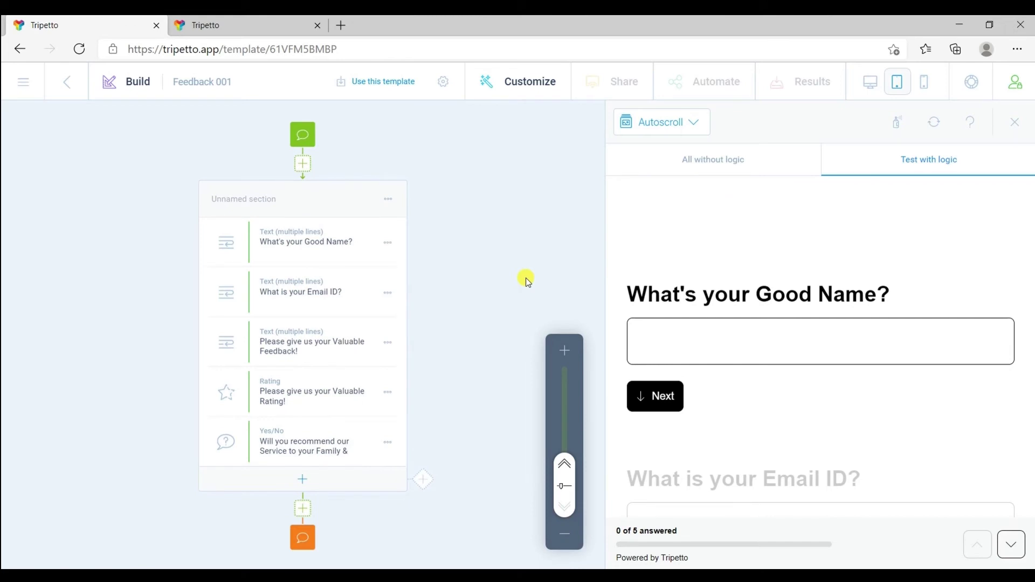
Advance the preview to the 'What is your Email ID?' question
{"action": "left_click", "coordinate": [649, 396]}
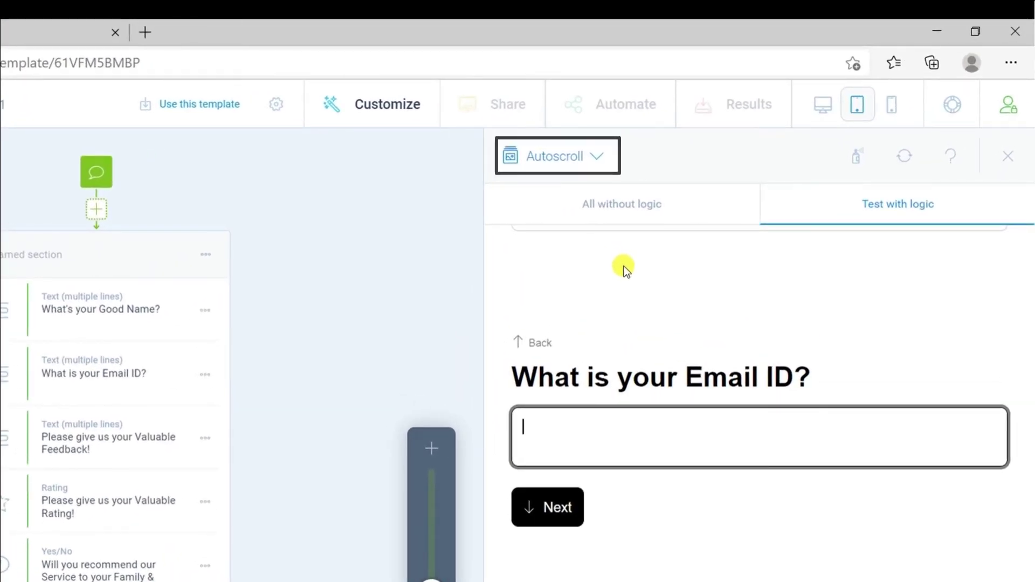
Preview the form in the Chat form face, continuing past the welcome message
{"action": "left_click", "coordinate": [581, 159]}
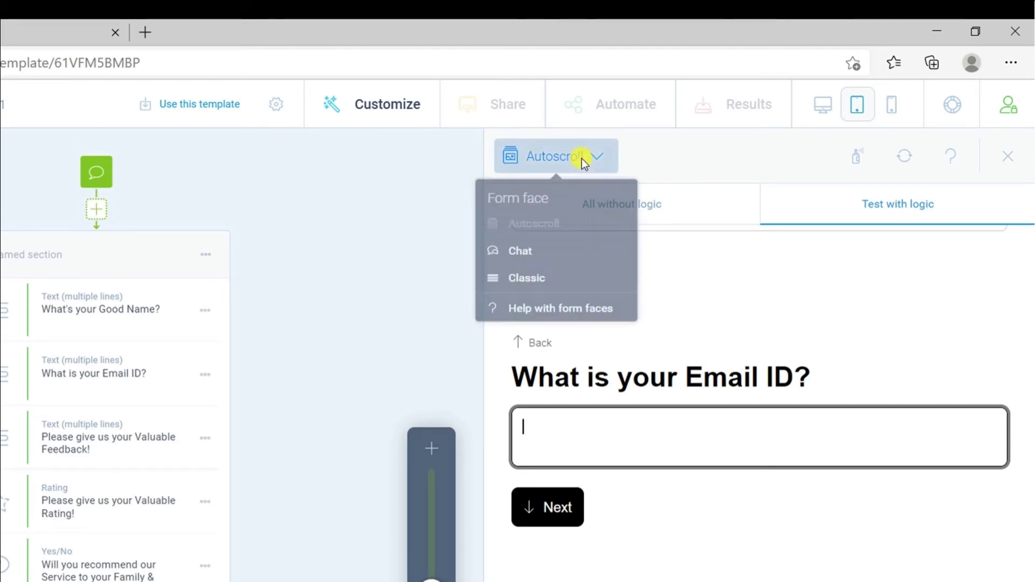
{"action": "left_click", "coordinate": [540, 262]}
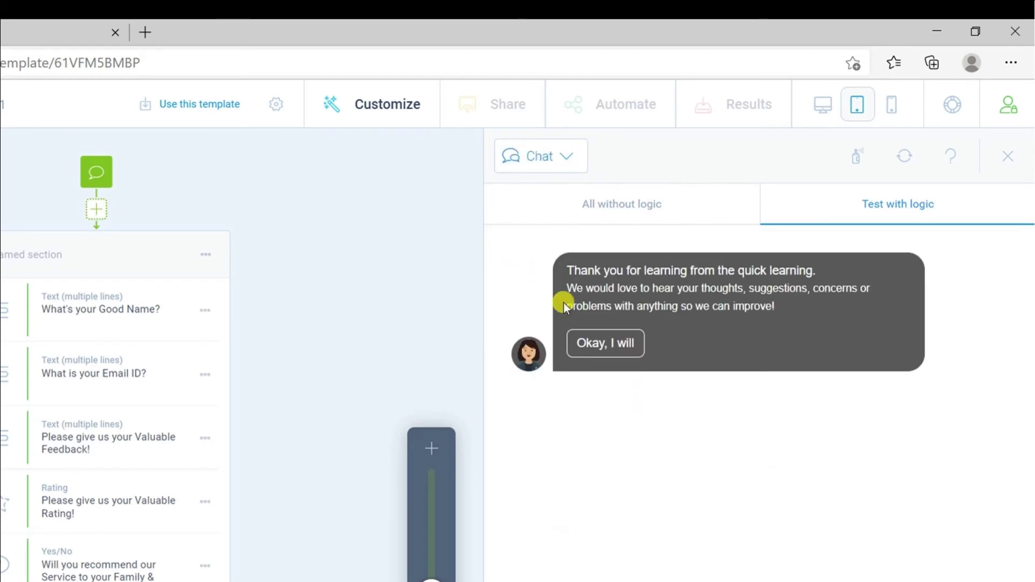
{"action": "left_click", "coordinate": [590, 337]}
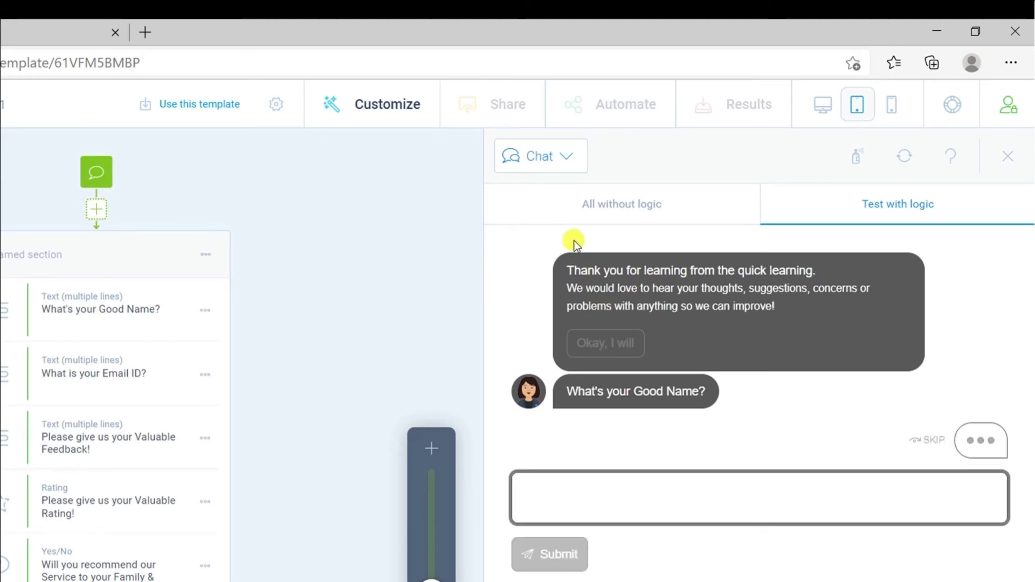
Switch the preview to the Classic form face and move past the welcome screen
{"action": "left_click", "coordinate": [565, 166]}
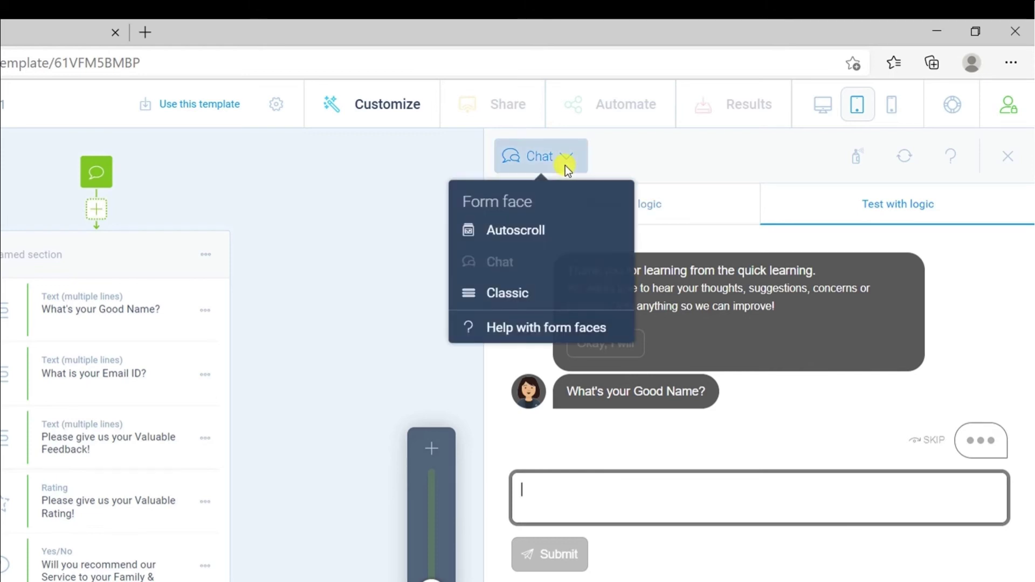
{"action": "left_click", "coordinate": [531, 285]}
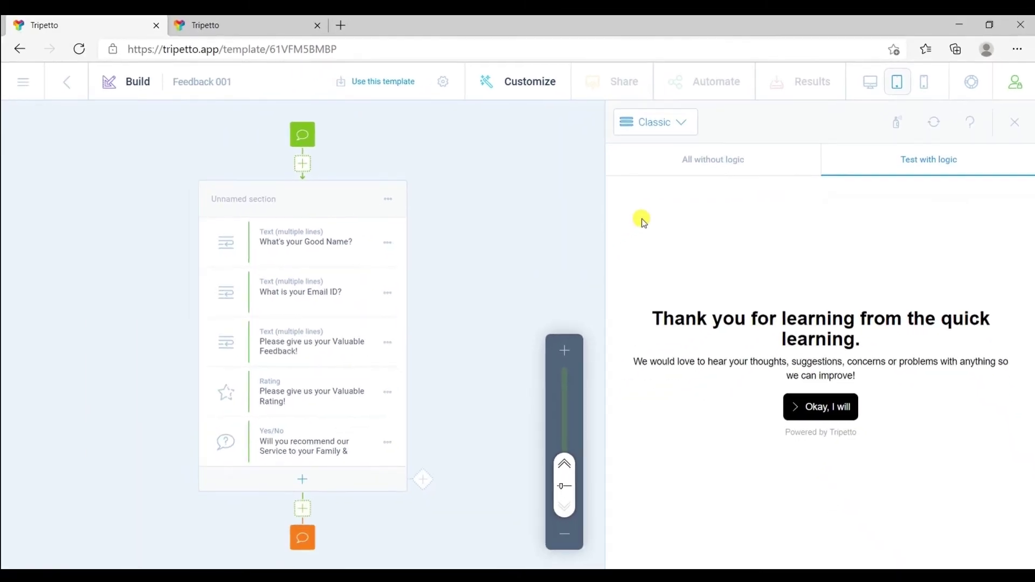
{"action": "left_click", "coordinate": [787, 408]}
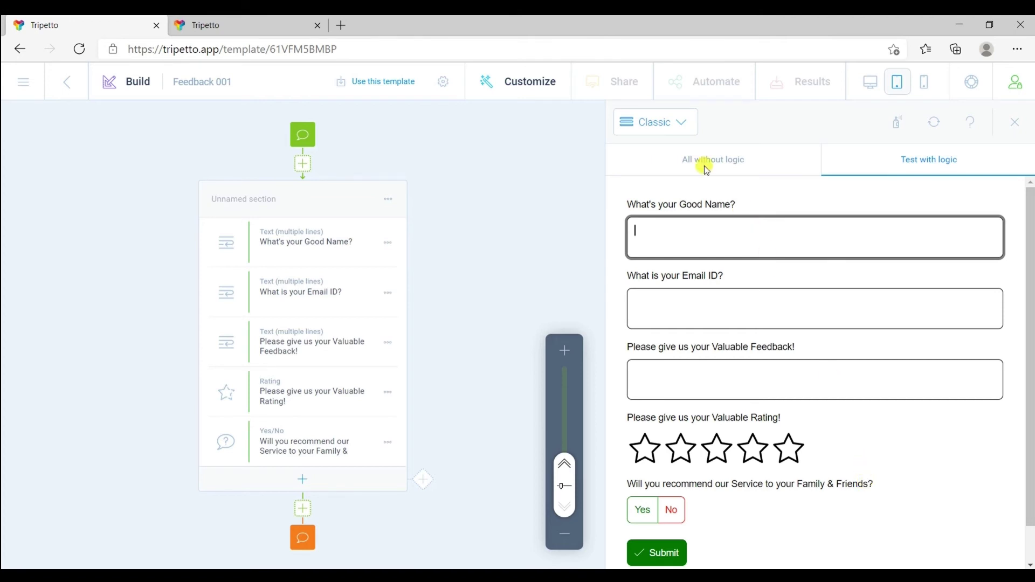
{"action": "left_click", "coordinate": [647, 118]}
Switch Feedback 001 to the Chat form face and return to the Unnamed workspace
{"action": "left_click", "coordinate": [636, 208]}
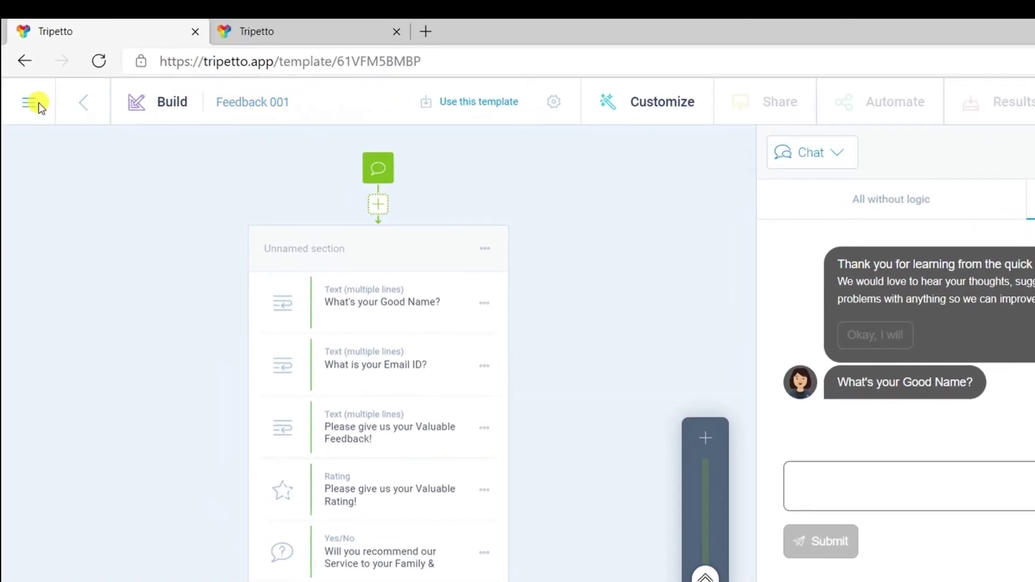
{"action": "left_click", "coordinate": [38, 103]}
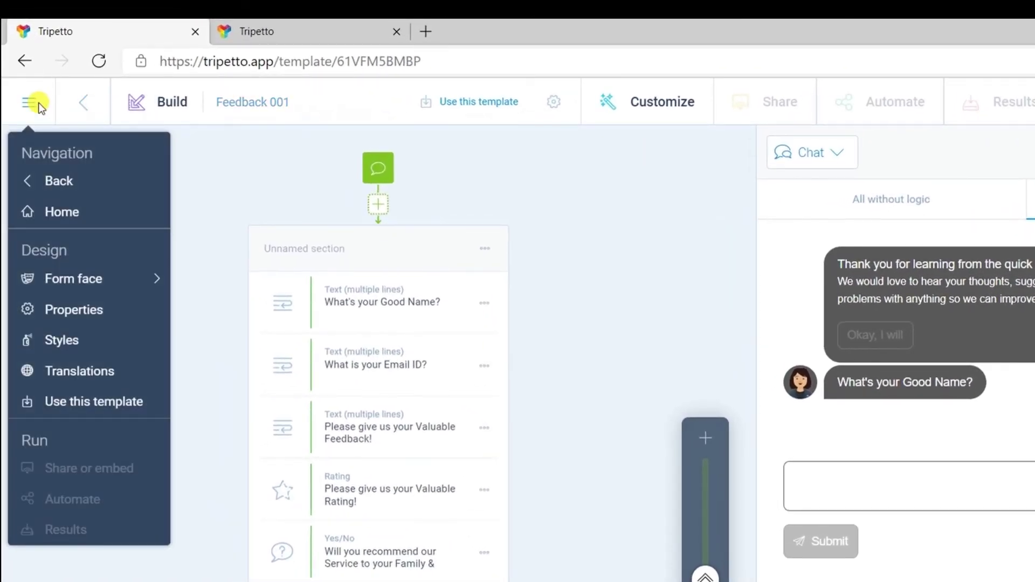
{"action": "left_click", "coordinate": [57, 183]}
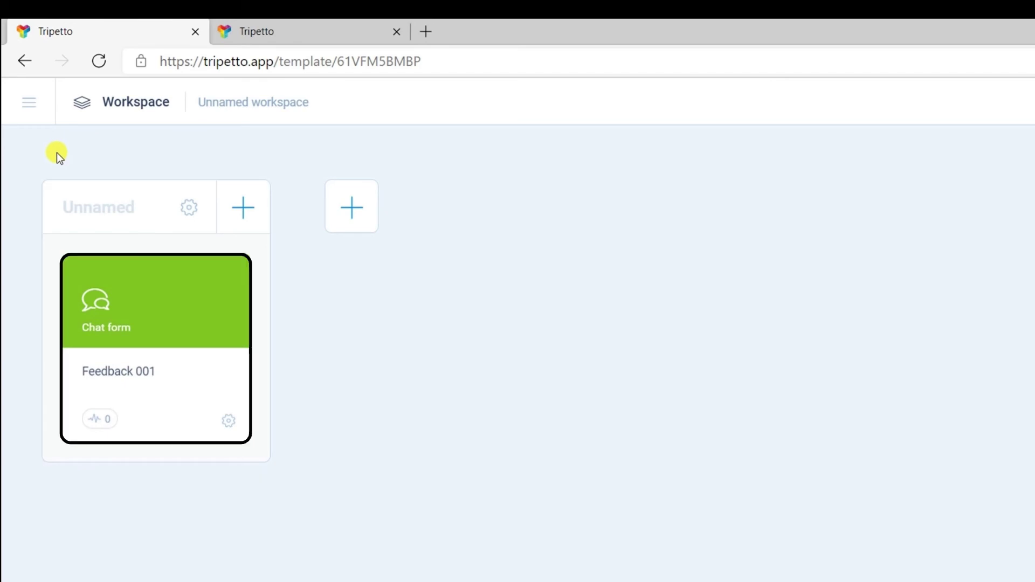
Open the Feedback 001 form's Share panel with the Share a link method
{"action": "left_click", "coordinate": [119, 336]}
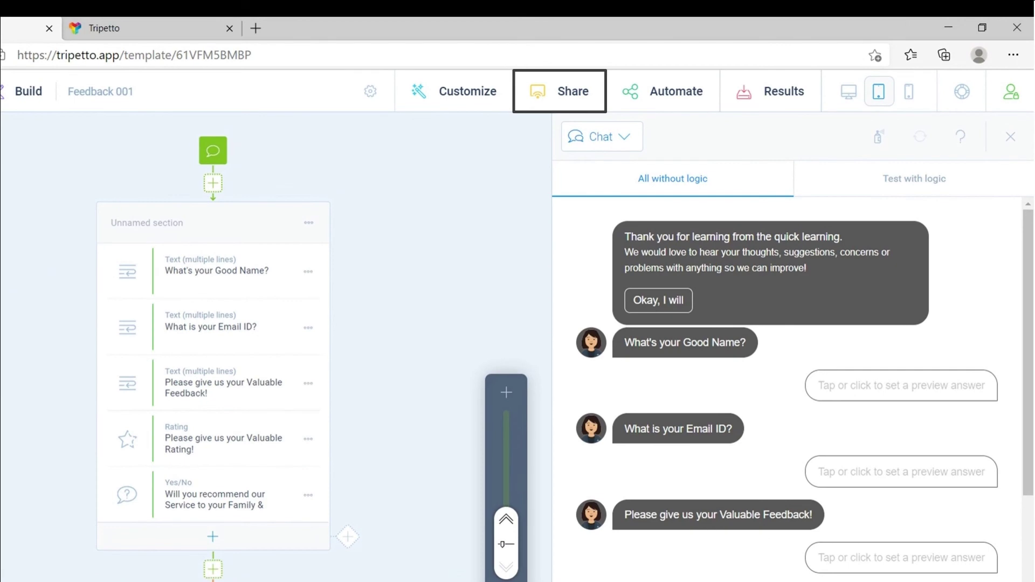
{"action": "left_click", "coordinate": [568, 105]}
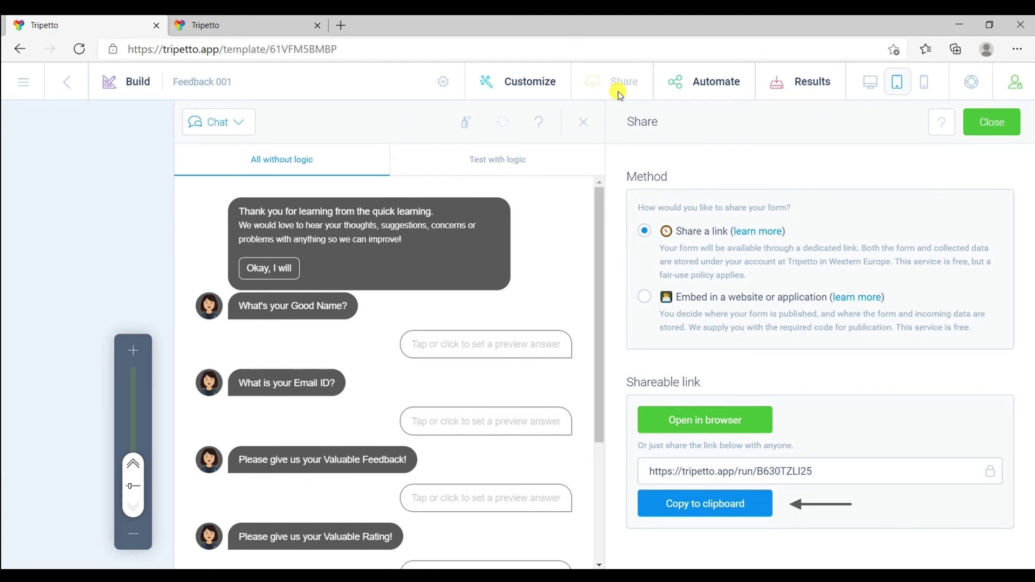
Copy Feedback 001's tripetto.app run link to the clipboard
{"action": "left_click", "coordinate": [691, 509]}
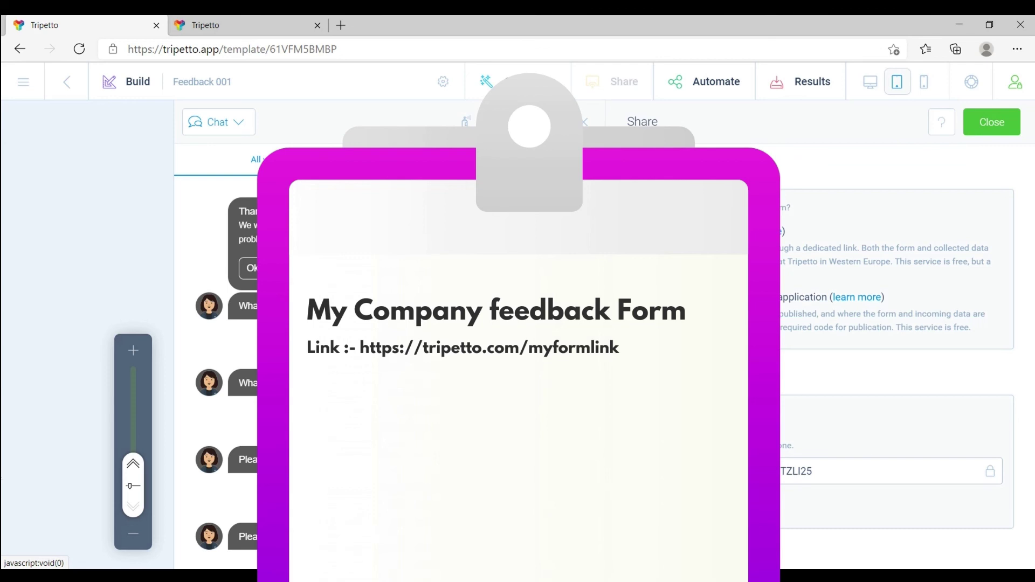
{"action": "left_click", "coordinate": [690, 505]}
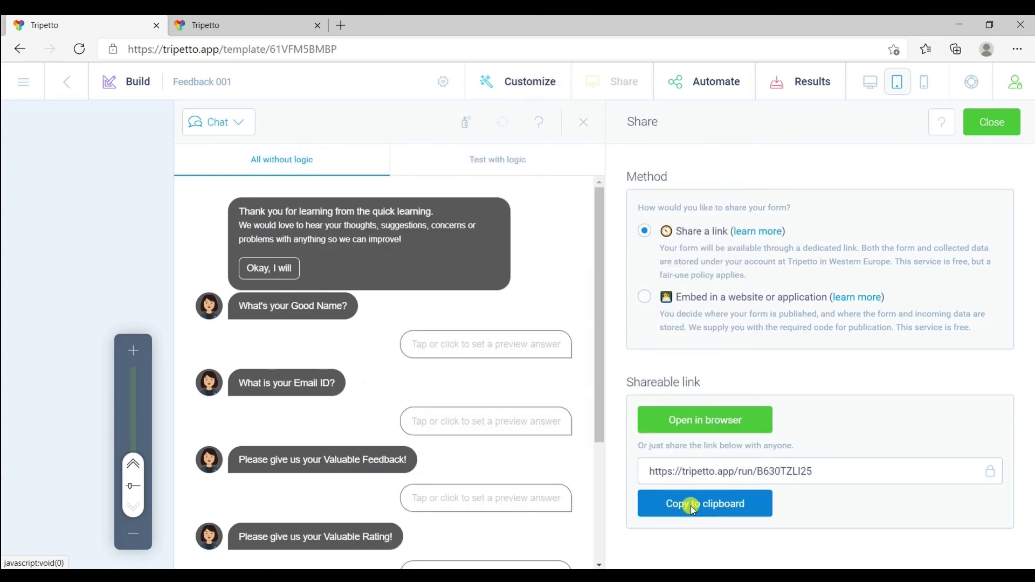